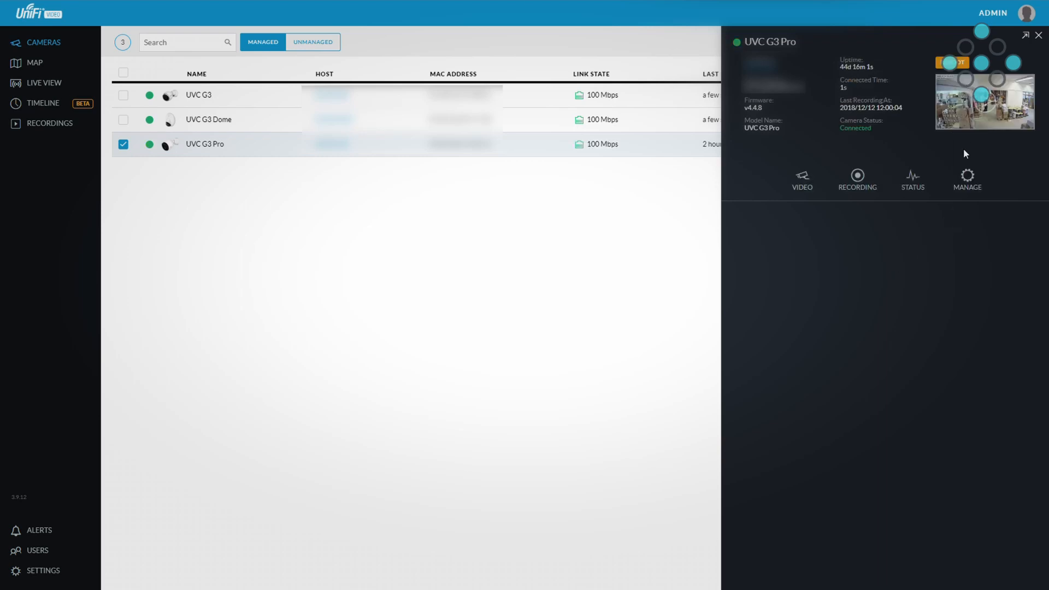
Step: Open the UVC G3 Pro's recording settings and choose Record on schedule as its record mode
left_click(990, 107)
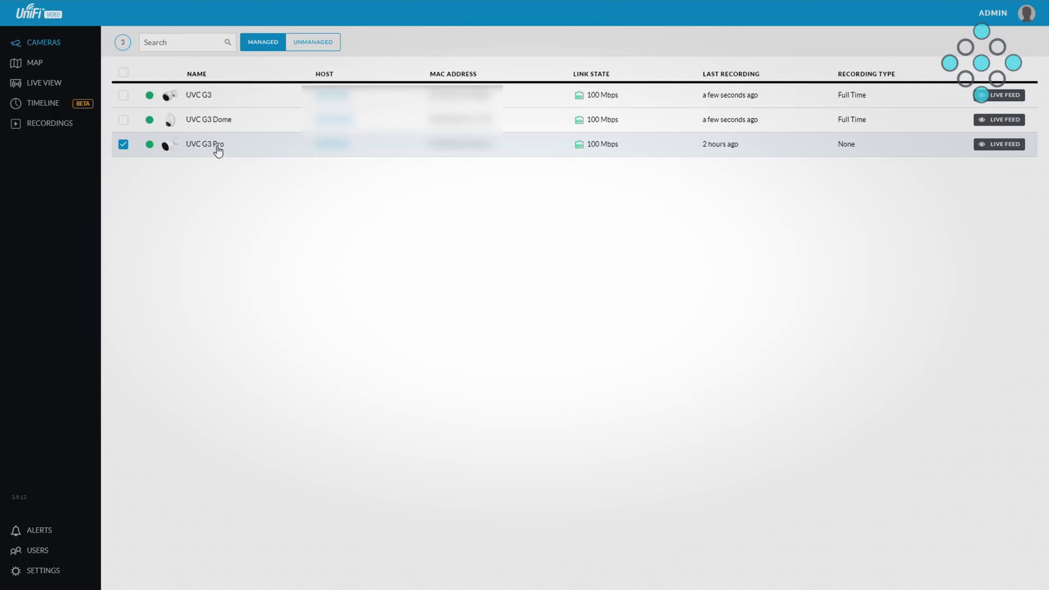
left_click(217, 149)
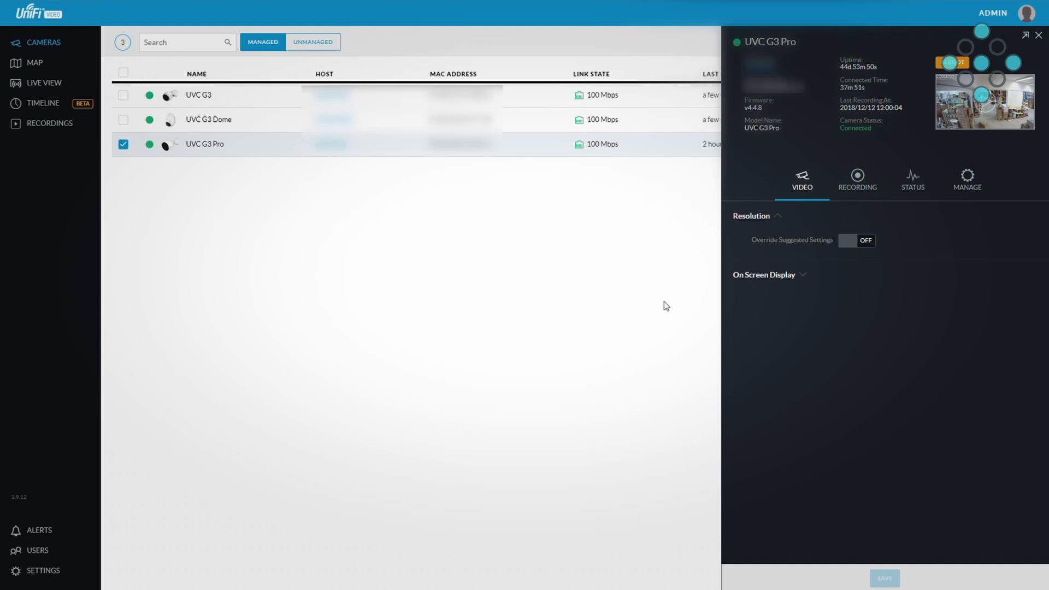
left_click(870, 185)
left_click(888, 239)
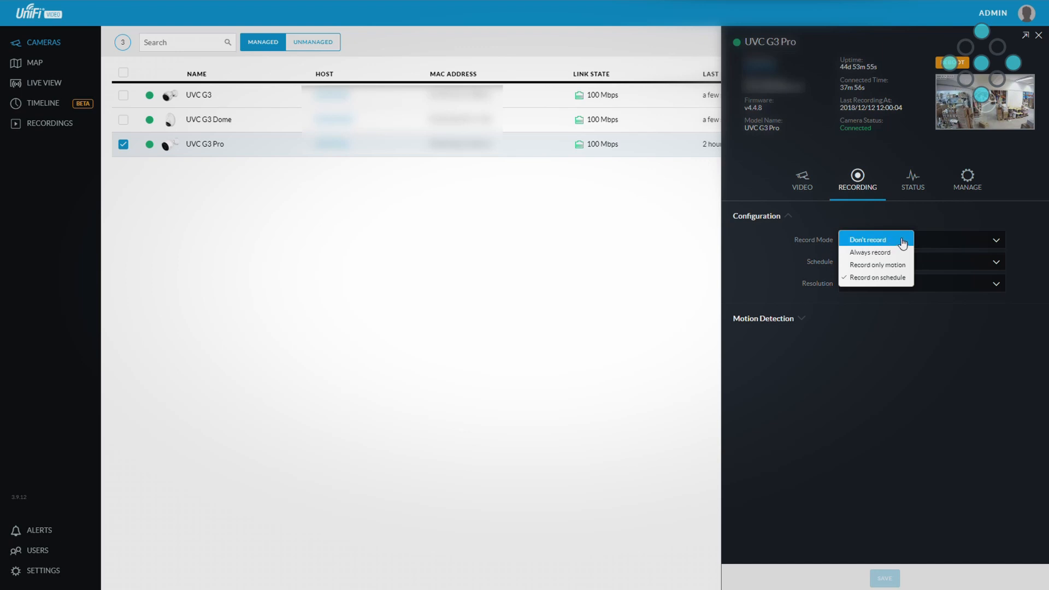
left_click(909, 280)
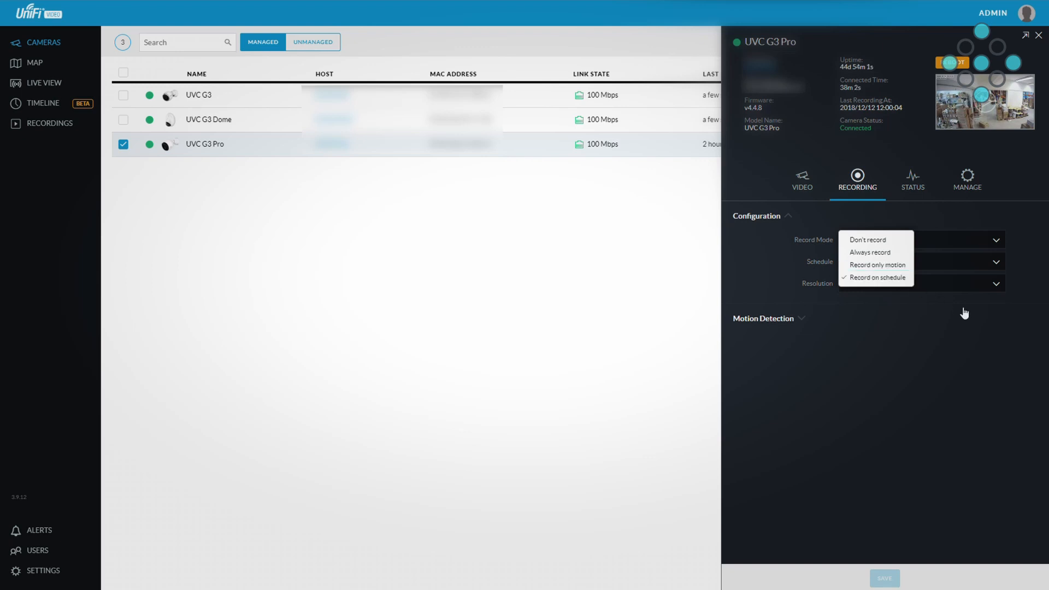
left_click(966, 284)
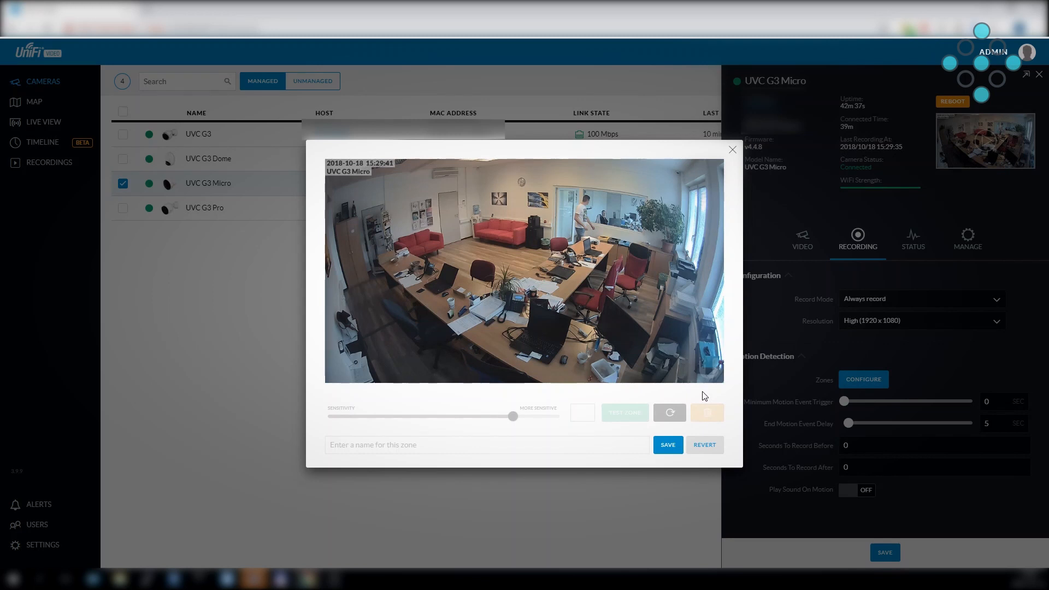
Step: Draw a closed motion detection zone on the UVC G3 Micro image around the desks, red sofas, door and glass partition
left_click(378, 258)
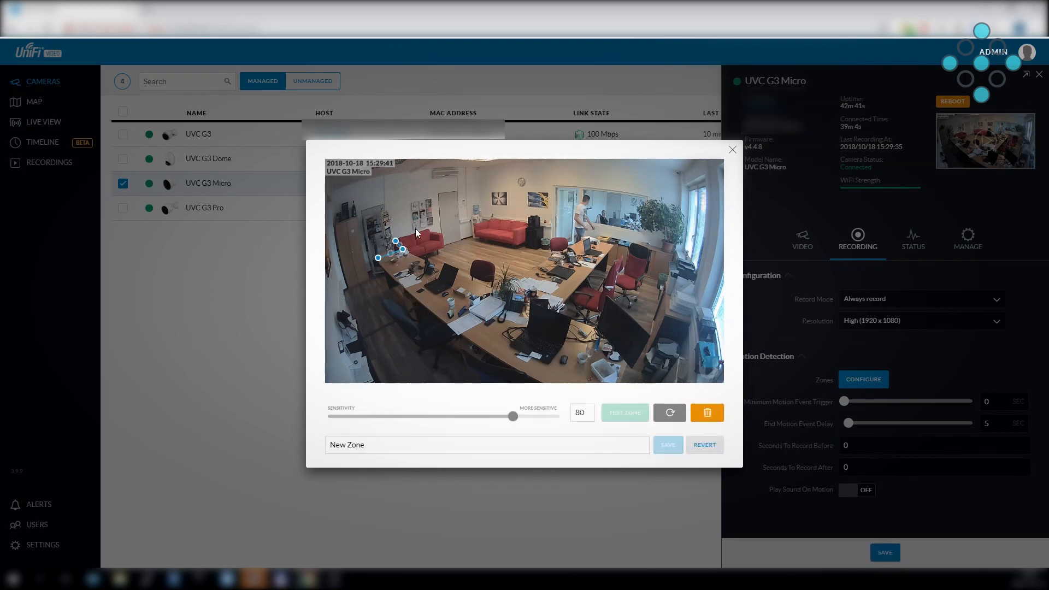
left_click(430, 228)
left_click(438, 232)
left_click(434, 195)
left_click(460, 189)
left_click(552, 224)
left_click(555, 187)
left_click(650, 199)
left_click(647, 235)
left_click(618, 229)
left_click(501, 357)
left_click(378, 258)
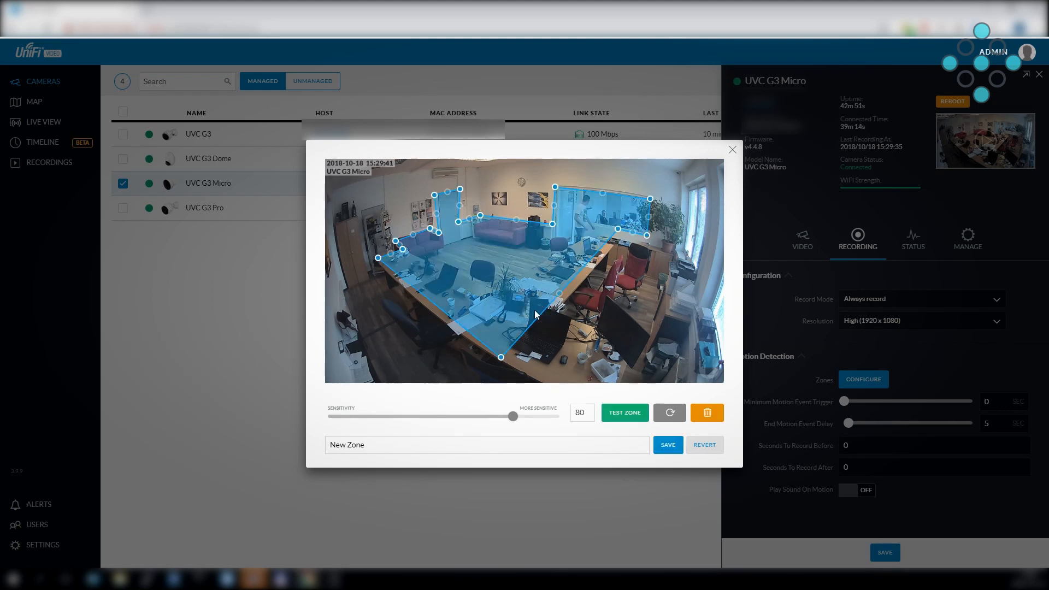
Step: Add a second, four-cornered motion detection zone around the red chairs beside the window
left_click(655, 340)
left_click(595, 321)
left_click(620, 251)
left_click(681, 262)
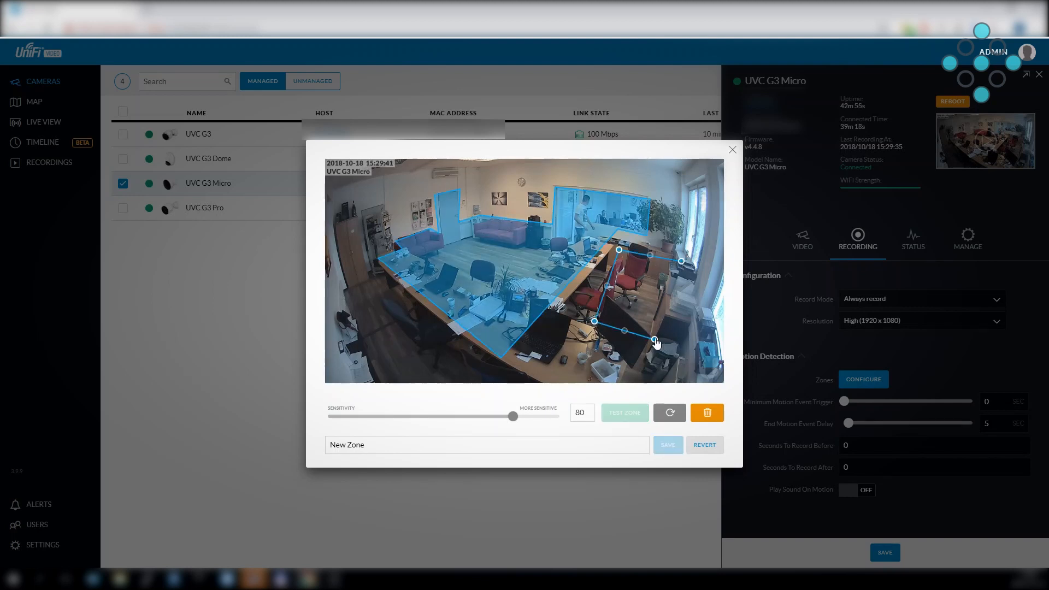
left_click(655, 340)
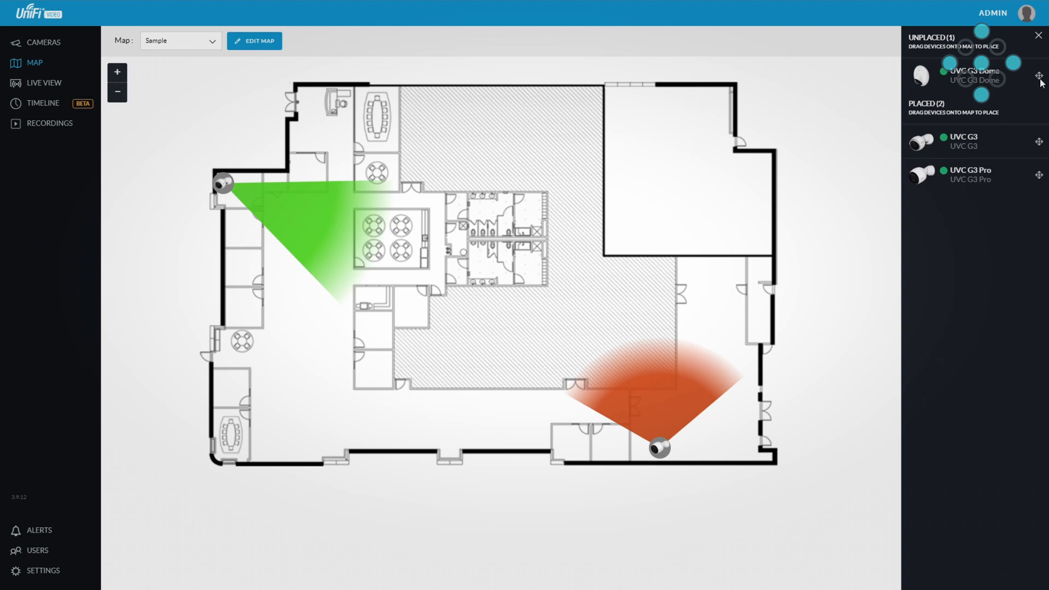
Step: Place the UVC G3 Dome in the upper-right room of the Sample map and adjust its coverage cone
left_click_drag(1041, 83, 692, 214)
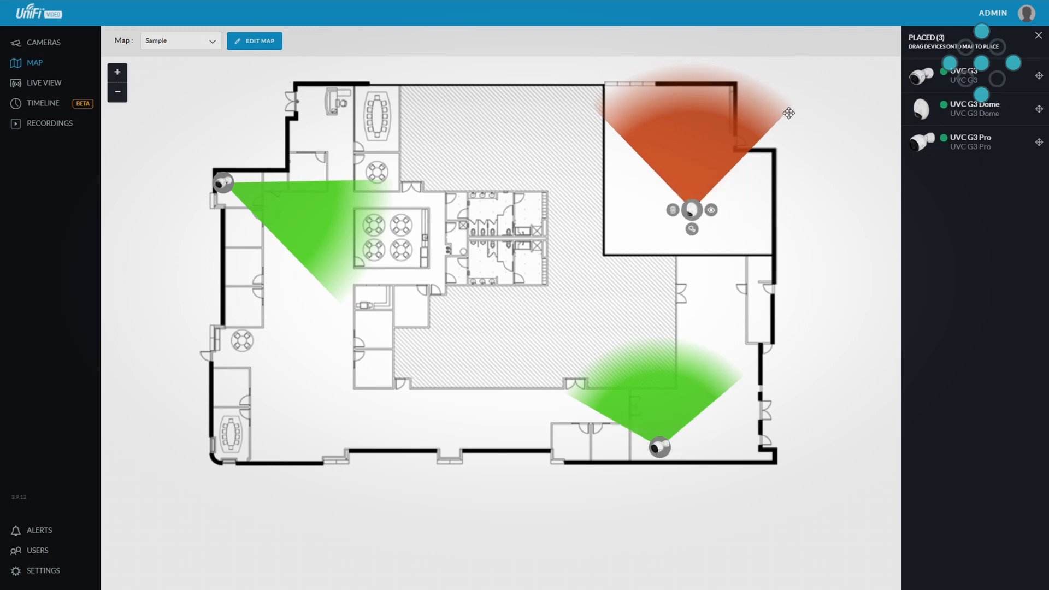
left_click_drag(822, 117, 808, 191)
left_click_drag(682, 119, 581, 358)
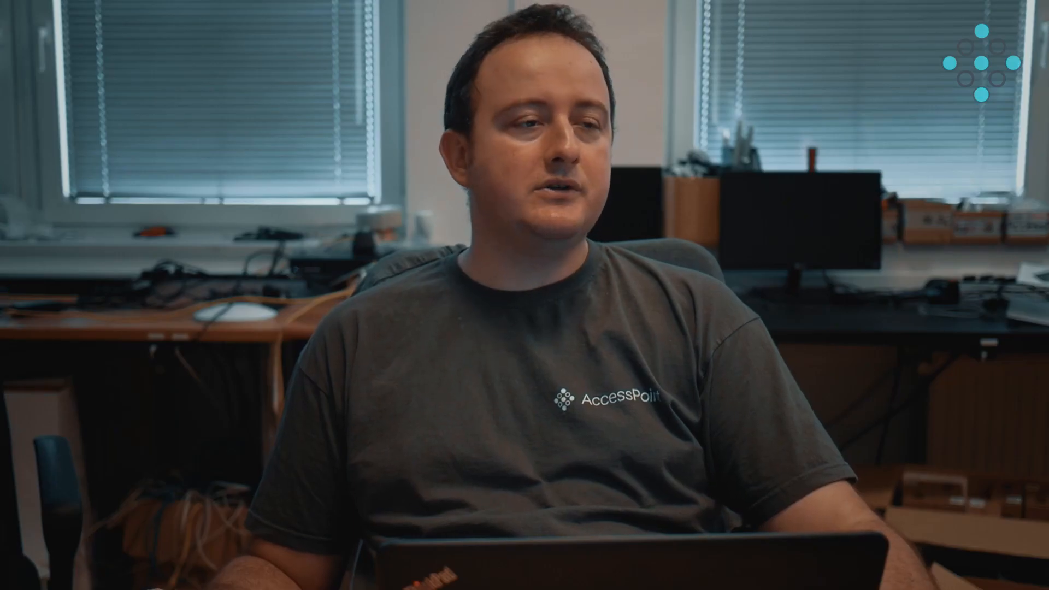
Step: Open the live view and look through the camera layouts offered for a new view, without choosing one
left_click(47, 84)
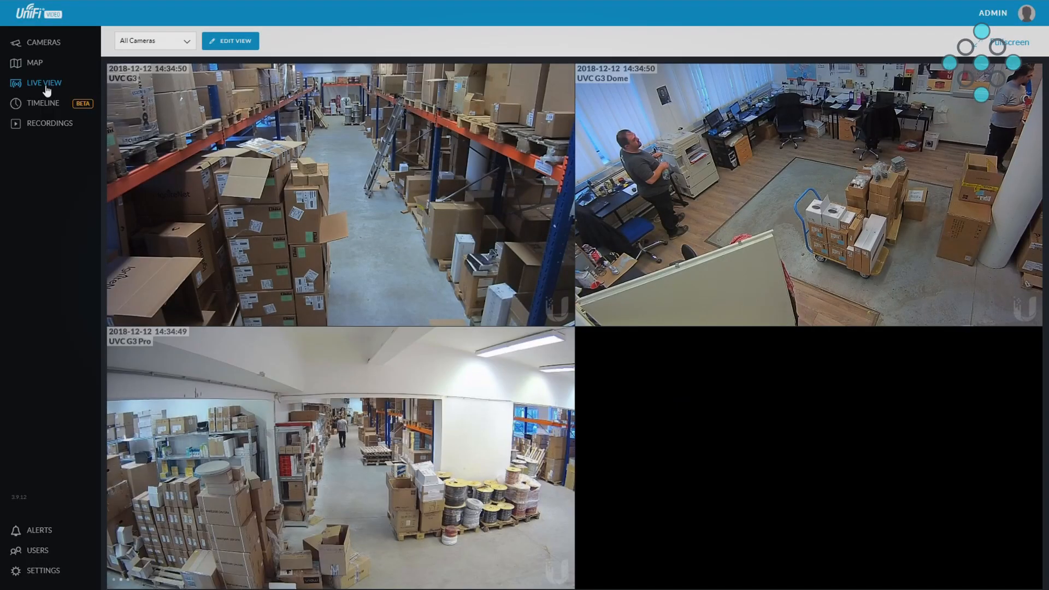
left_click(188, 43)
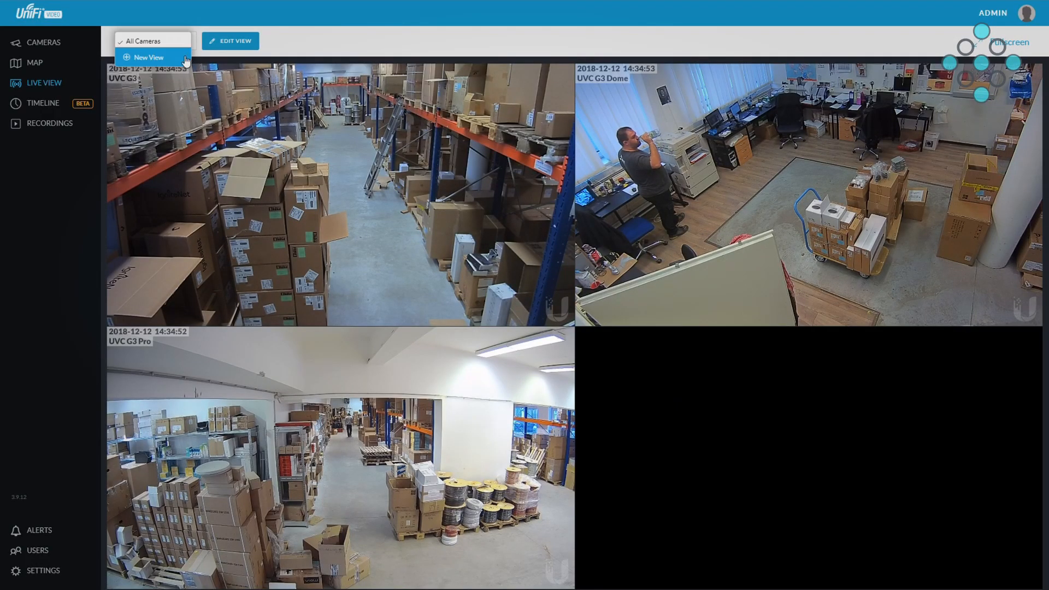
left_click(126, 62)
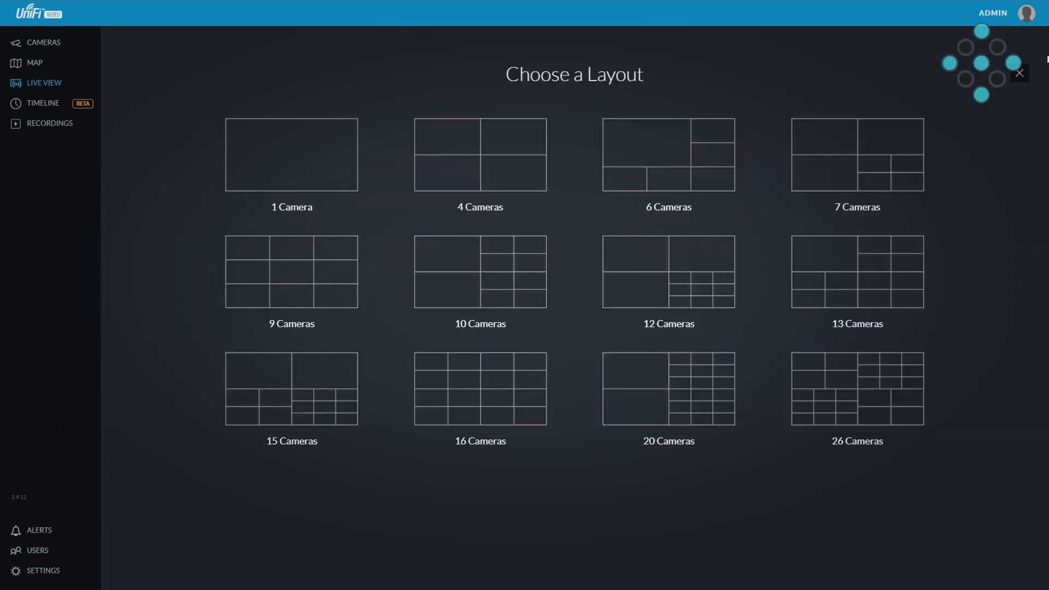
left_click(1020, 74)
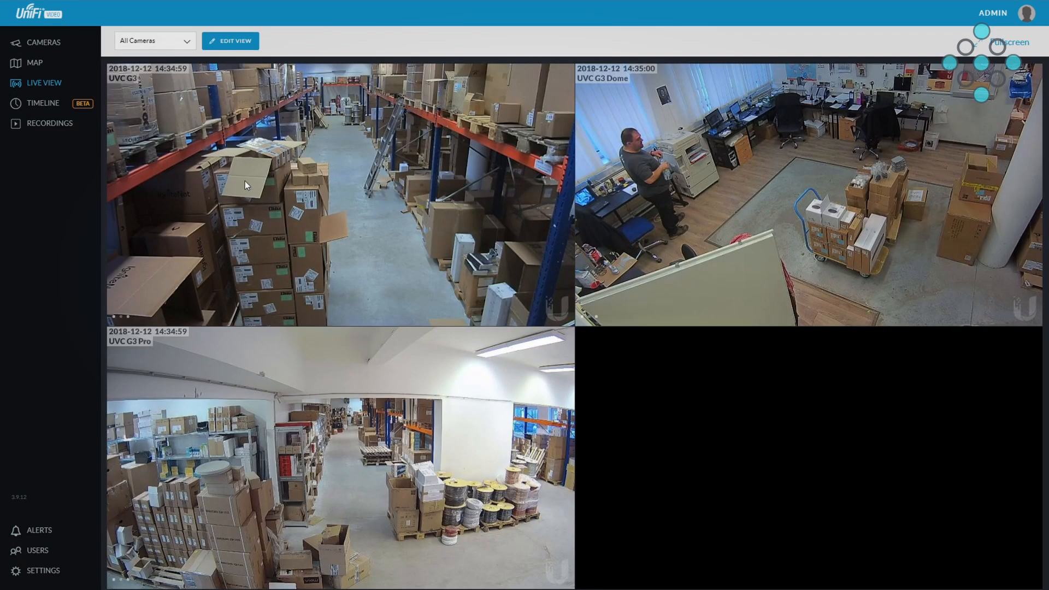
Step: Enlarge the UVC G3 feed, put the All Cameras view into editing and open the microphone volume control
left_click(245, 182)
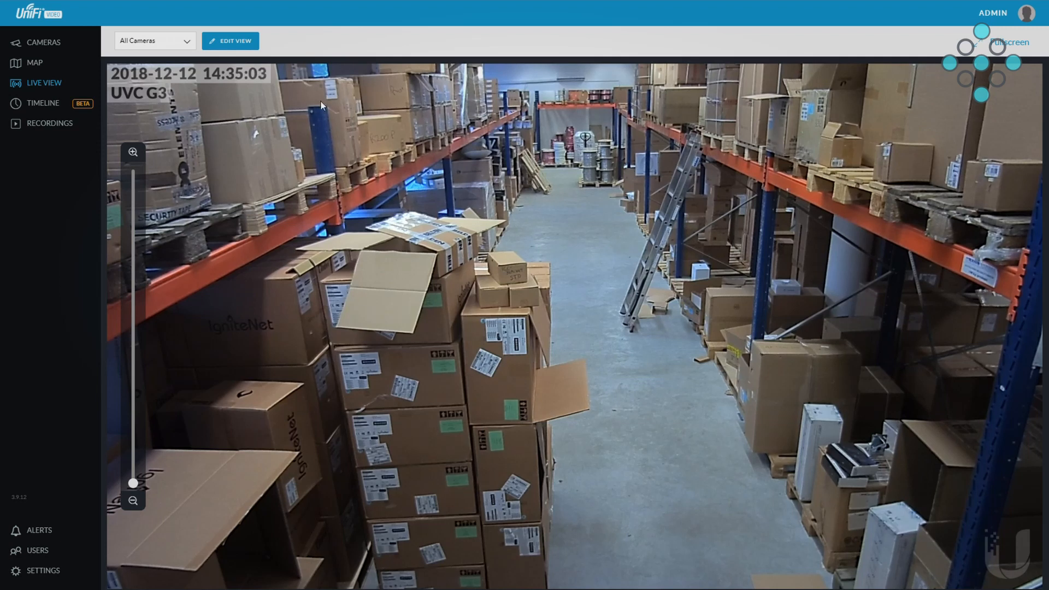
left_click(240, 45)
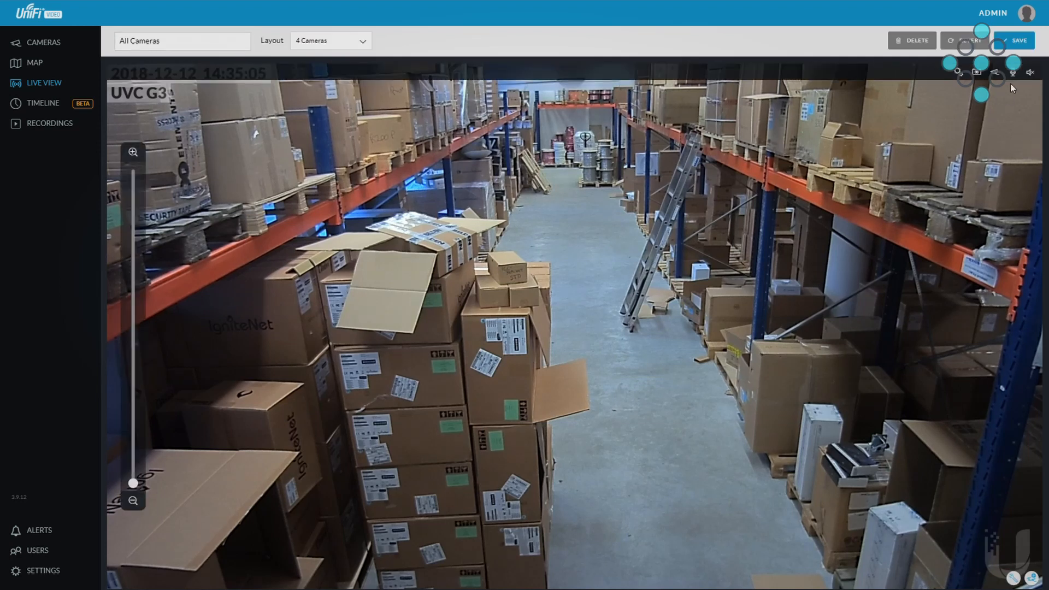
left_click(1014, 73)
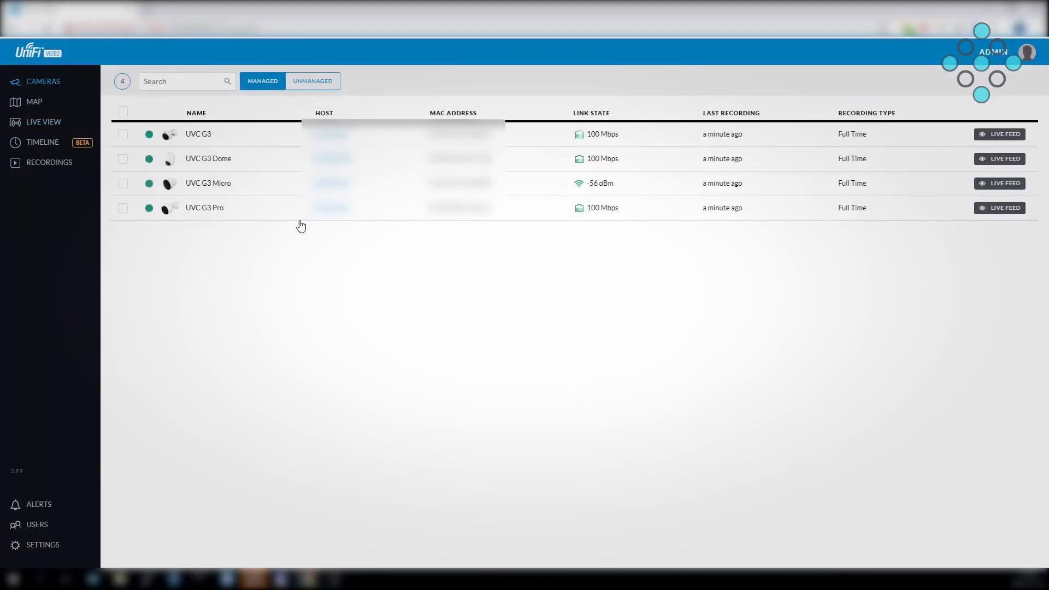
Step: Open the UVC G3 Pro's live preview from the camera list, zoom into the picture and zoom back out
left_click(300, 211)
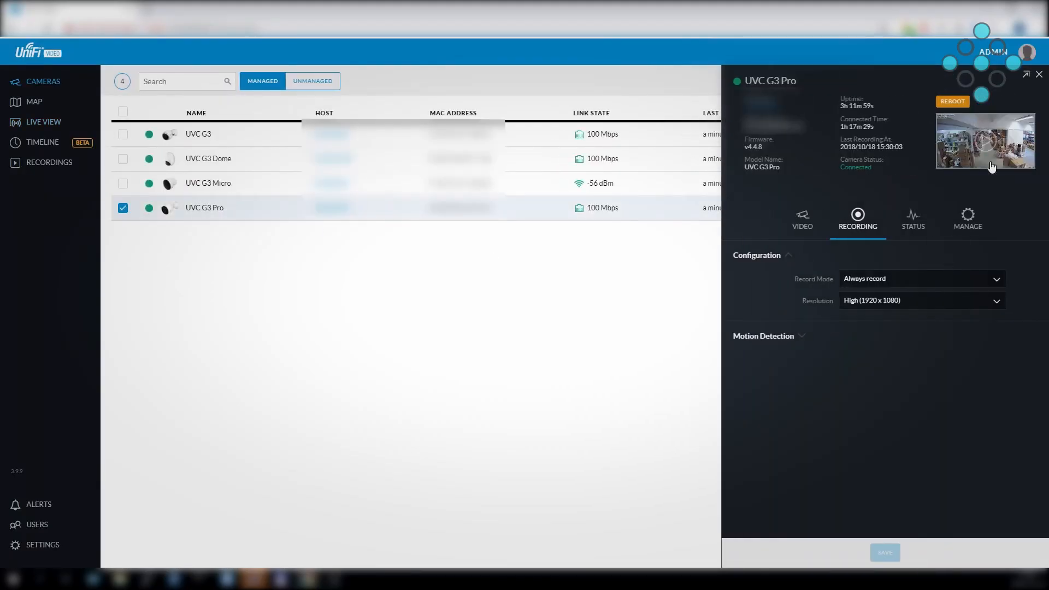
left_click(987, 153)
mouse_move(386, 363)
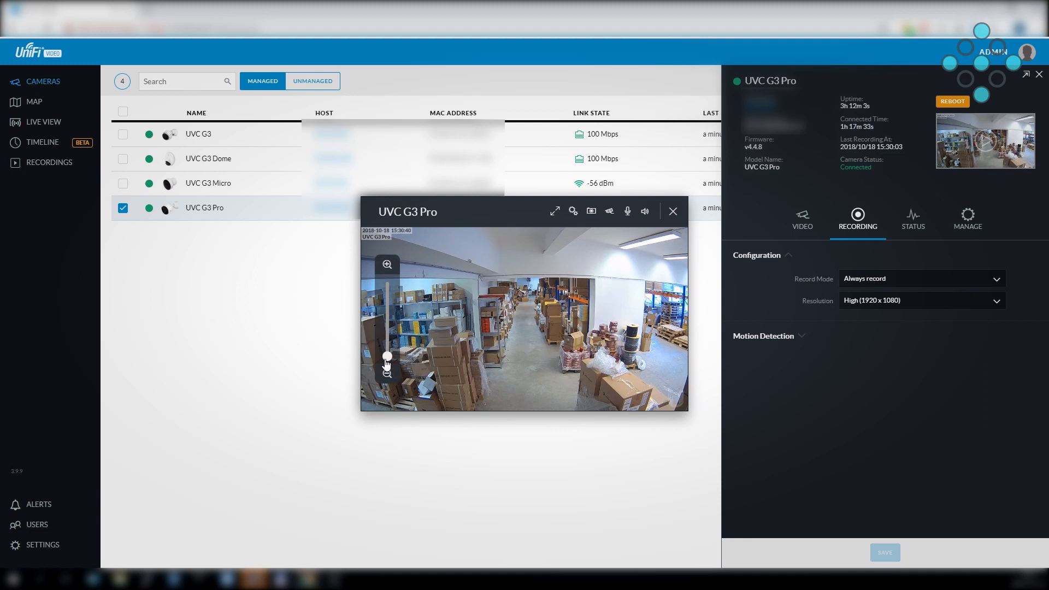
left_click_drag(388, 356, 389, 333)
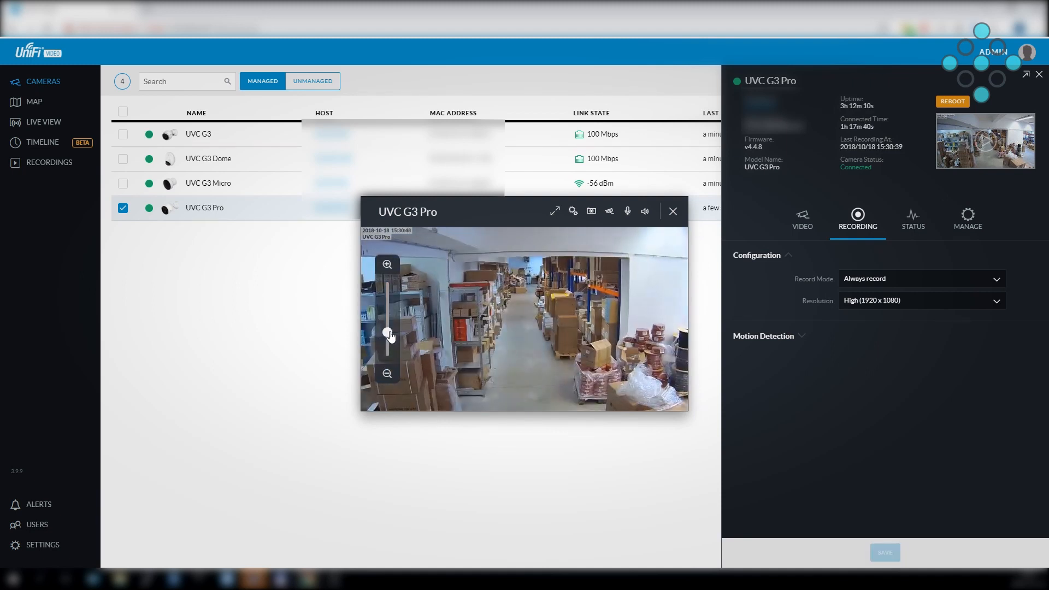
left_click_drag(389, 335, 388, 366)
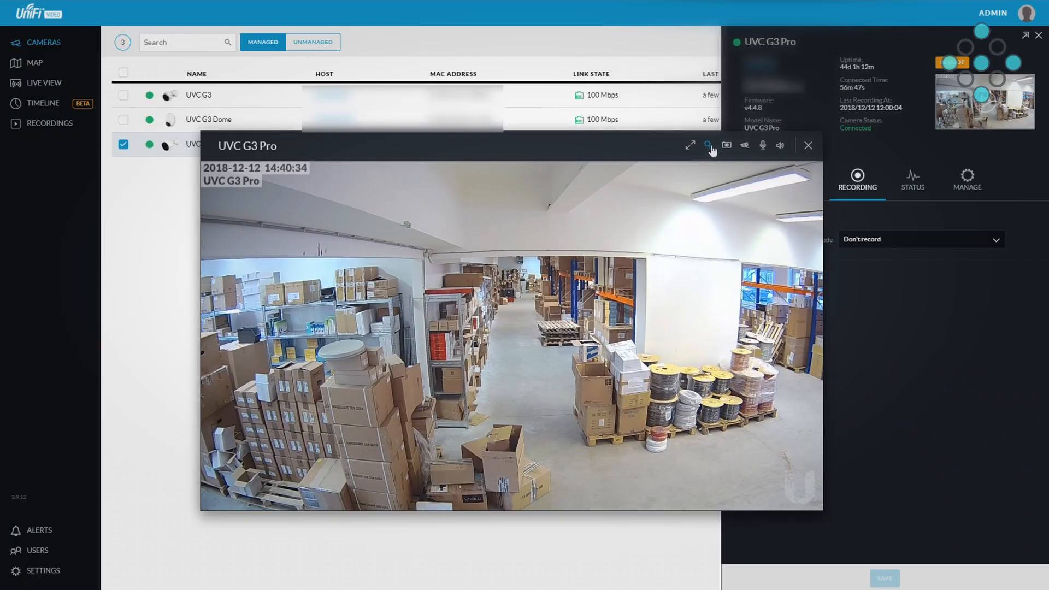
Step: Open the UVC G3 Pro's brightness adjustment, and raise the UVC G3's WDR level to about two thirds
left_click(708, 145)
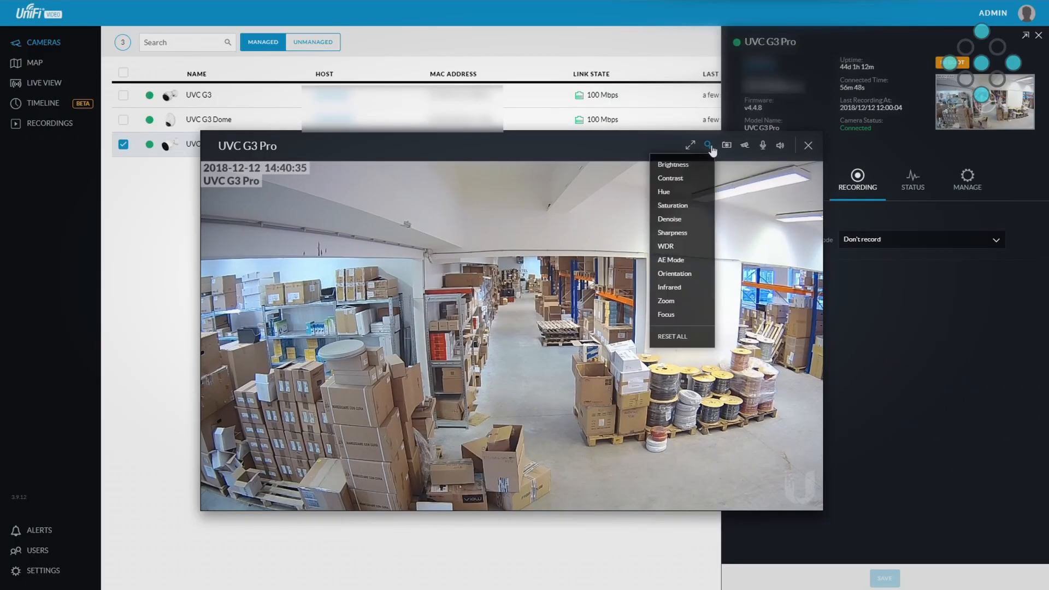
left_click(672, 165)
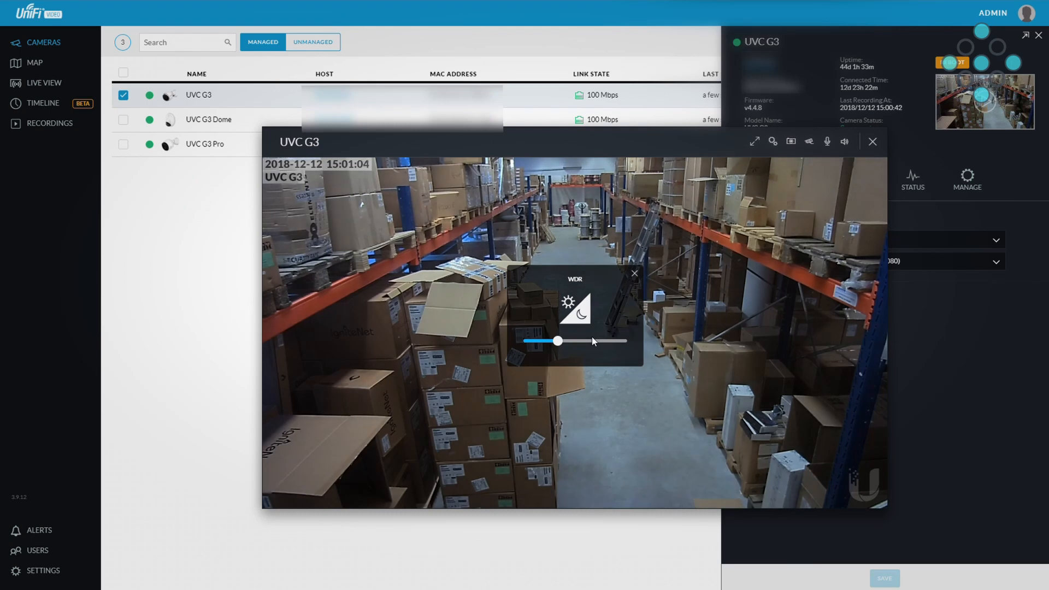
left_click(588, 343)
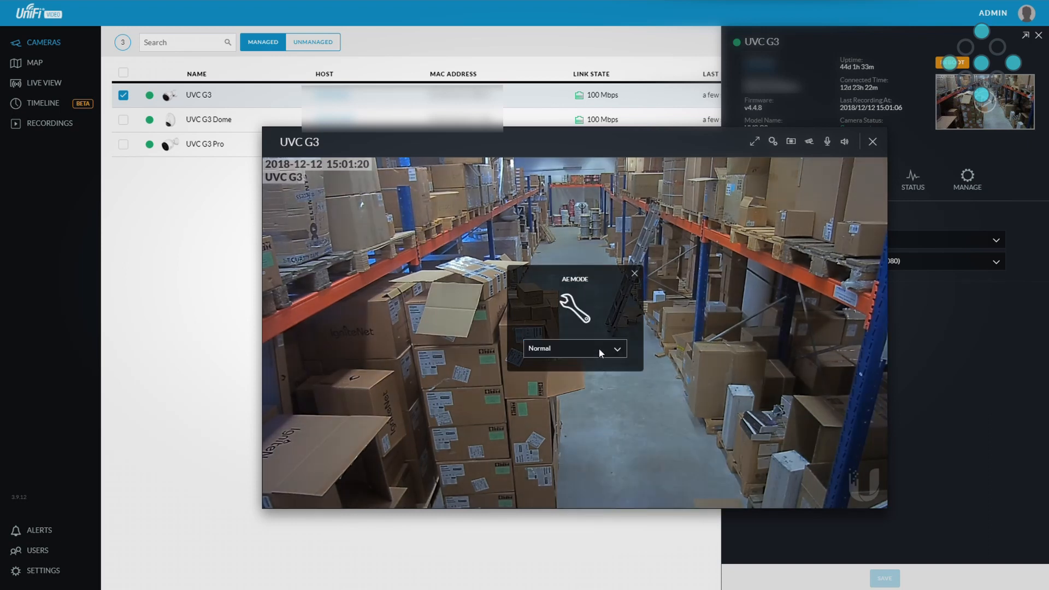
Step: Set the UVC G3's AE mode to Anti-Flicker for 50hz light, and check its infrared mode options
left_click(601, 350)
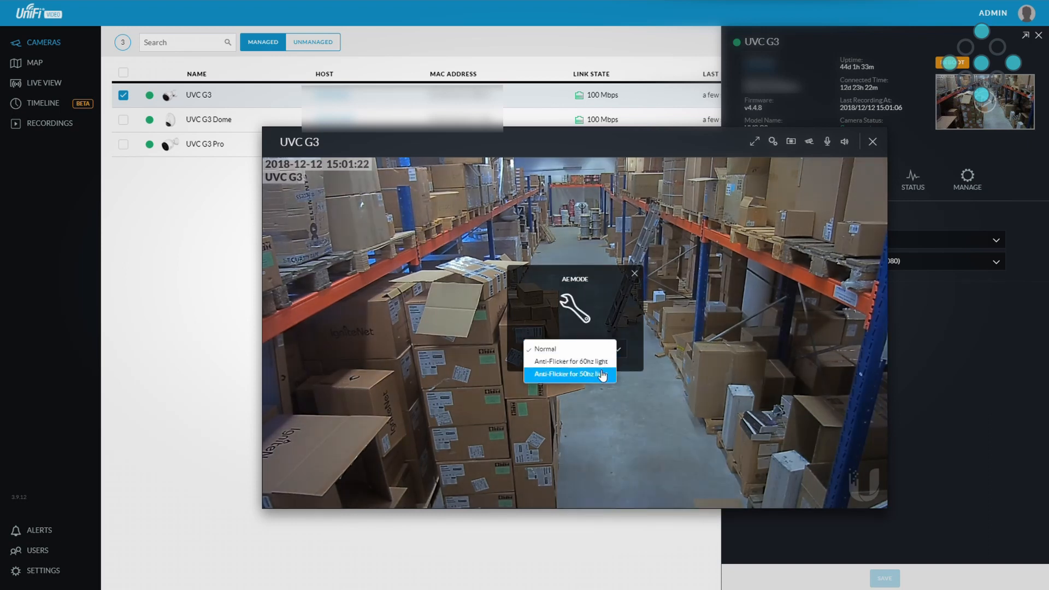
left_click(602, 375)
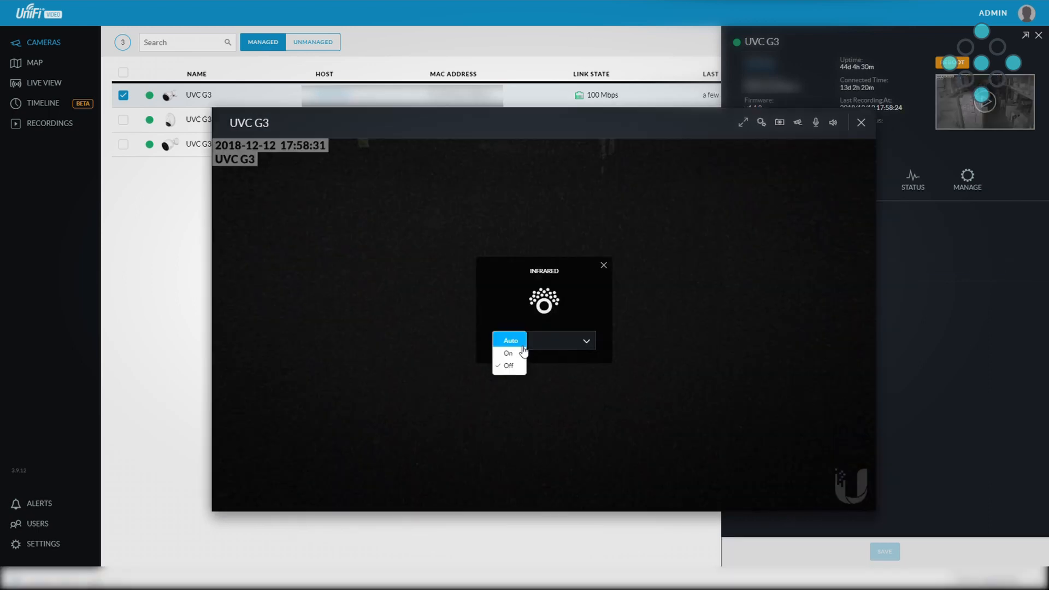
left_click(518, 343)
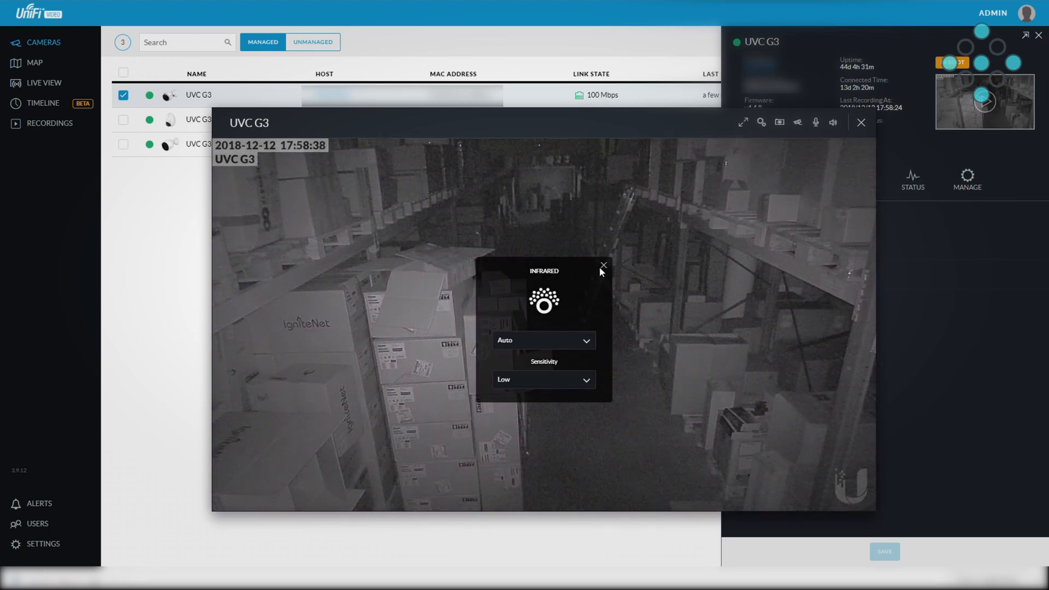
left_click(602, 267)
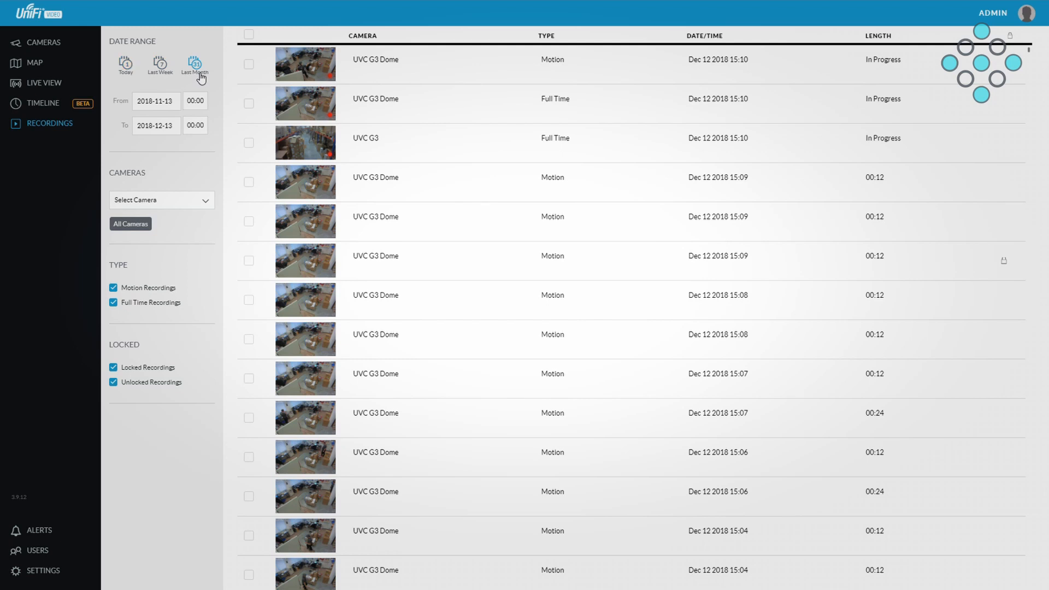
Step: Set the recordings' date range from 2018-11-13 to 2018-12-13
left_click(169, 108)
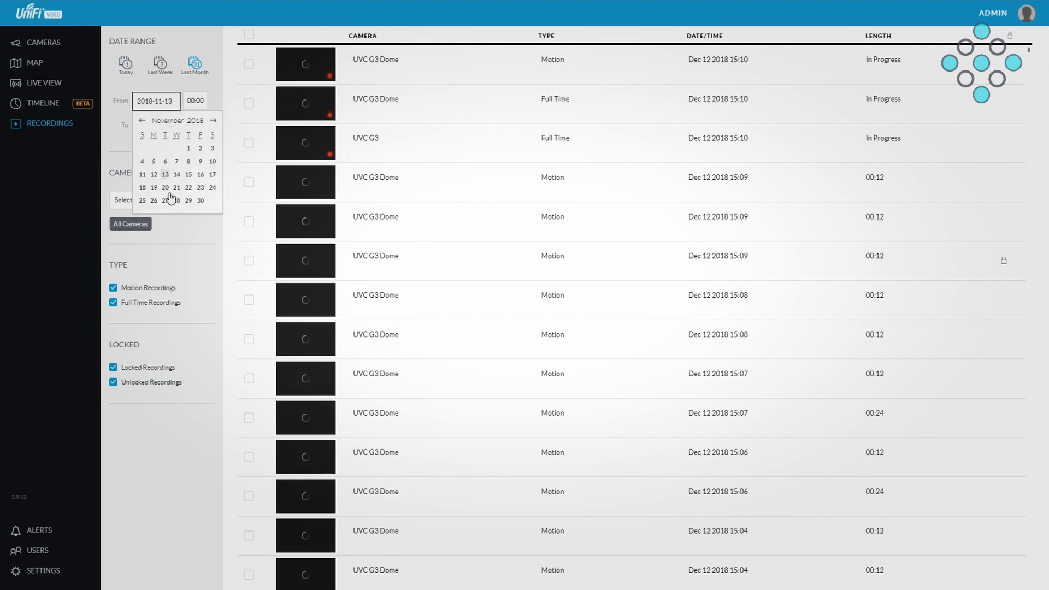
left_click(213, 97)
left_click(168, 126)
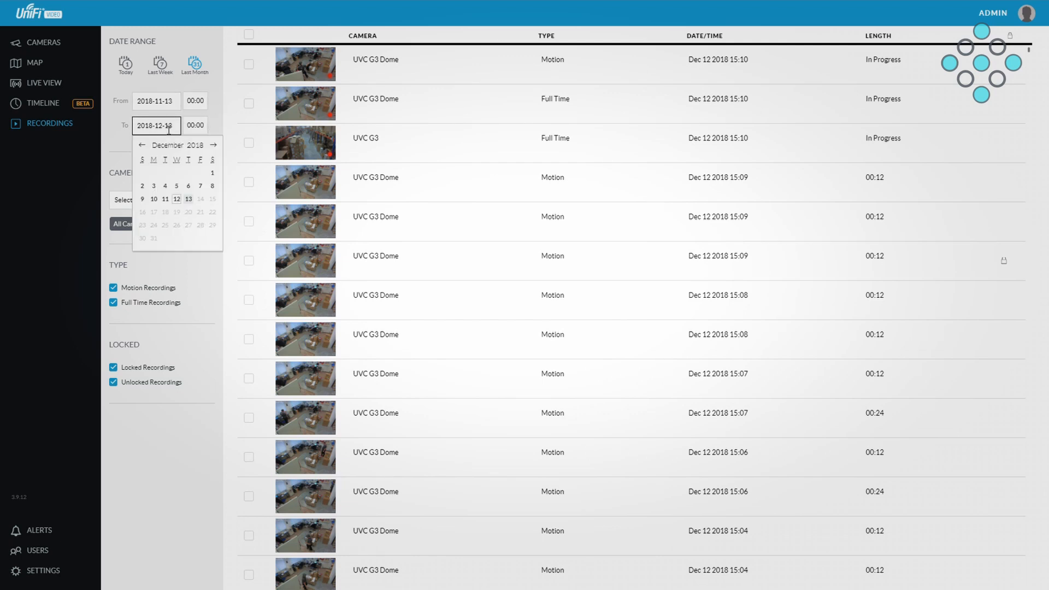
left_click(195, 202)
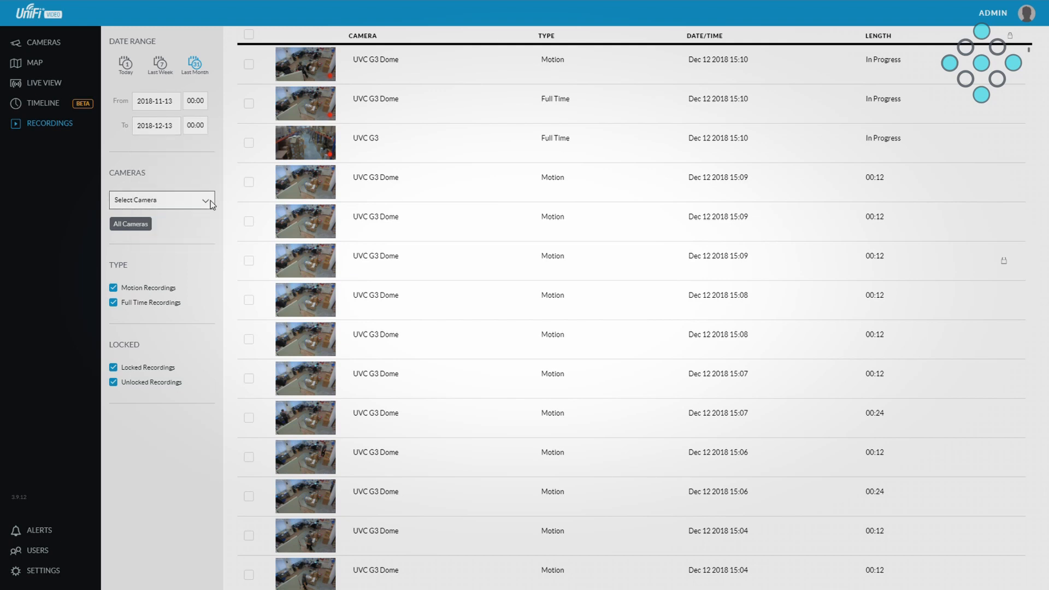
Step: Filter the recordings to the UVC G3 camera and open the motion recording of Dec 12 2018 14:54
left_click(210, 201)
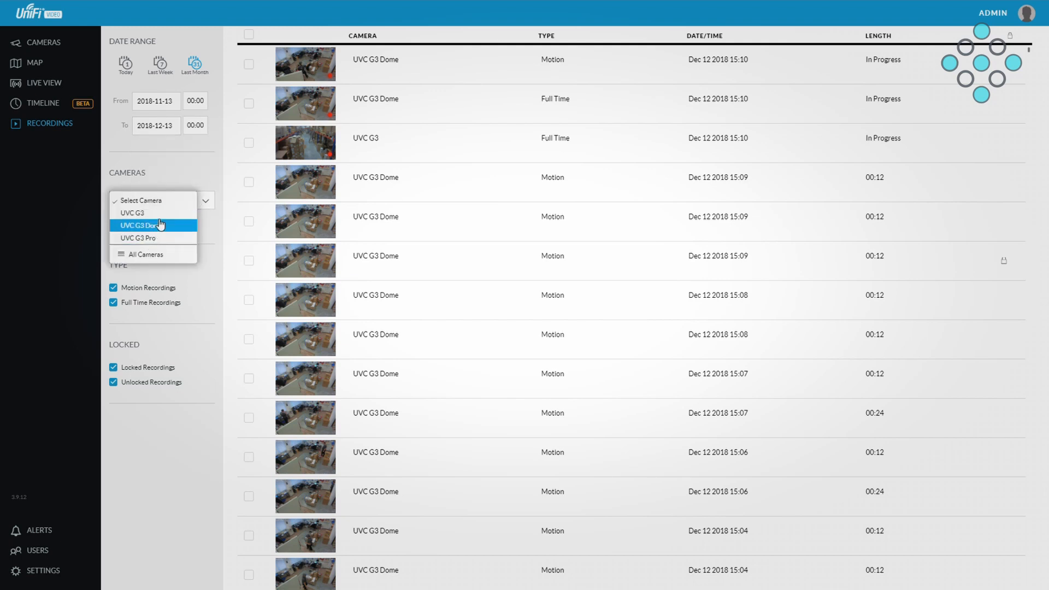
left_click(136, 213)
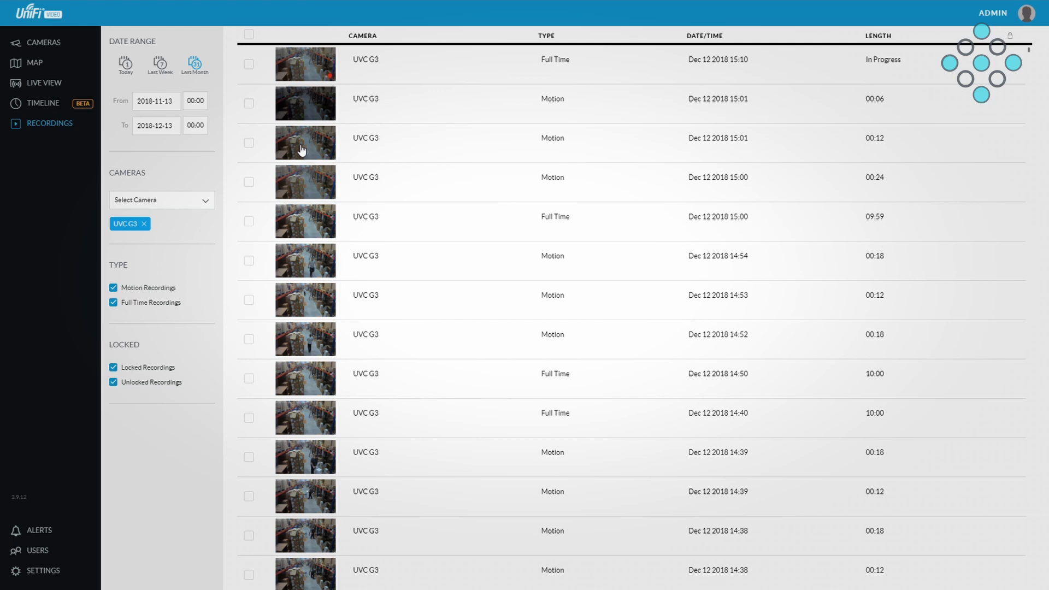
left_click(355, 266)
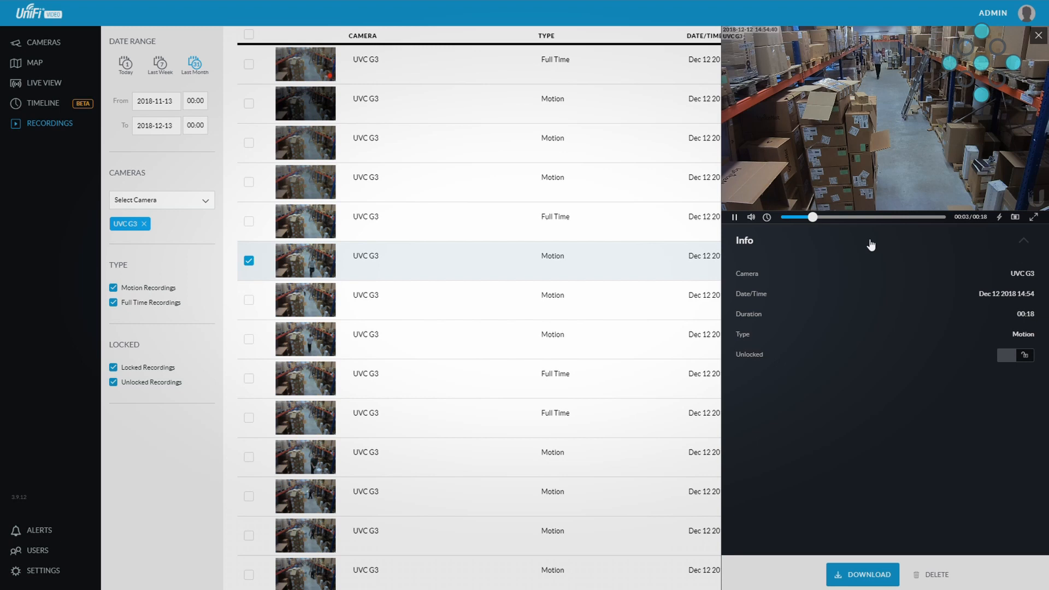
Step: Lock the open UVC G3 motion recording, and download it as an MP4 for playback
left_click(1015, 355)
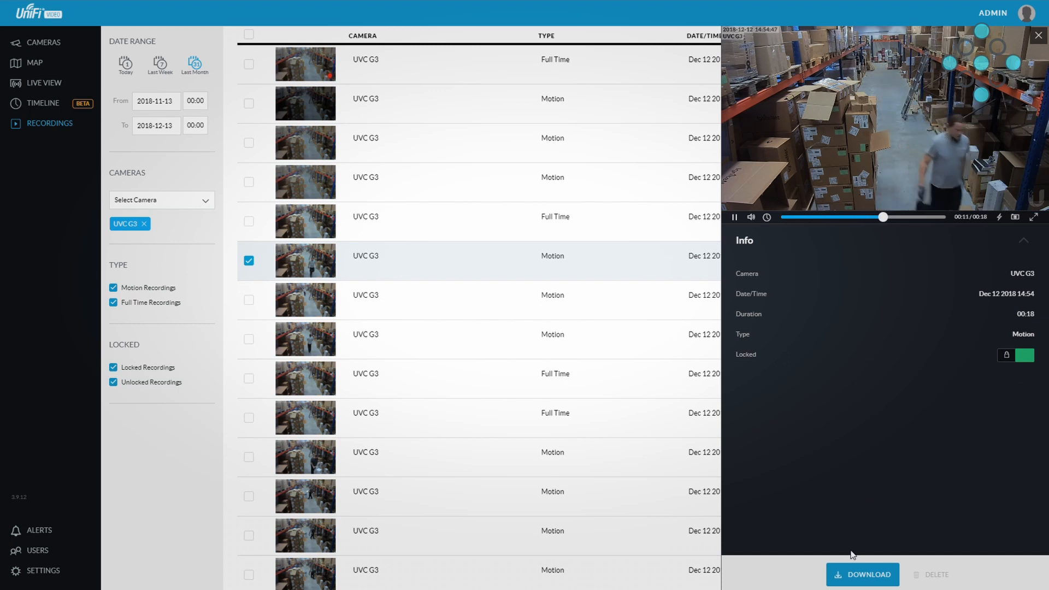
left_click(860, 577)
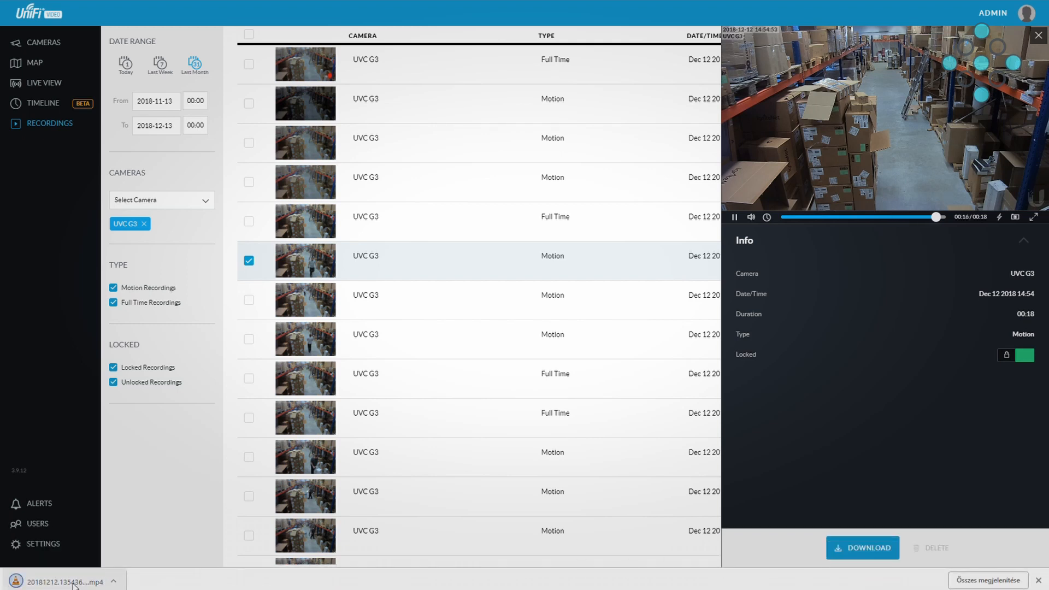
left_click(77, 582)
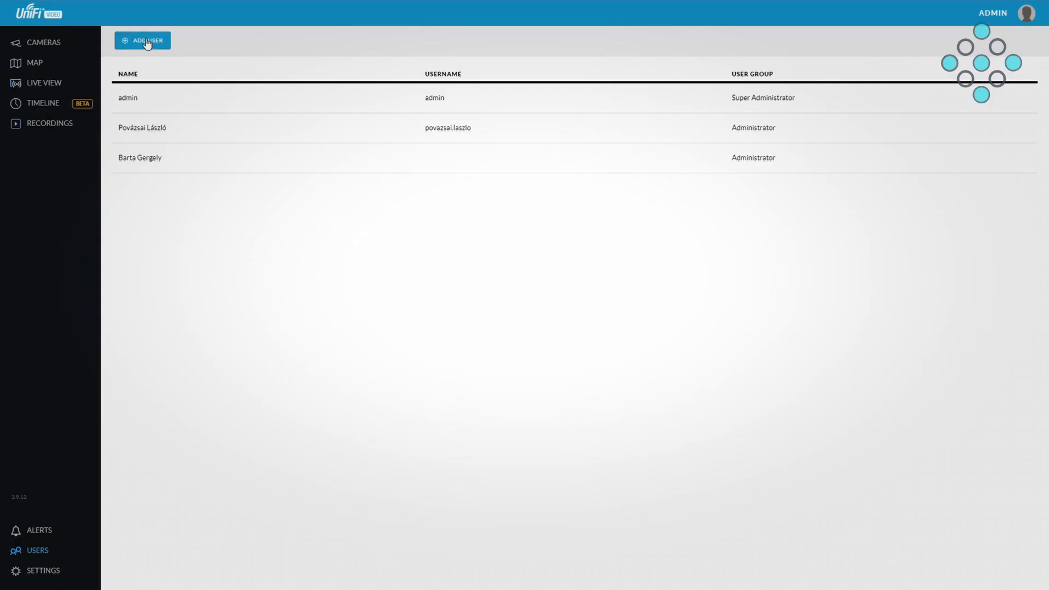
Step: Start a new user account with its full name filled in, and open the creation of a new user group for it
left_click(147, 42)
left_click(868, 141)
type("Port")
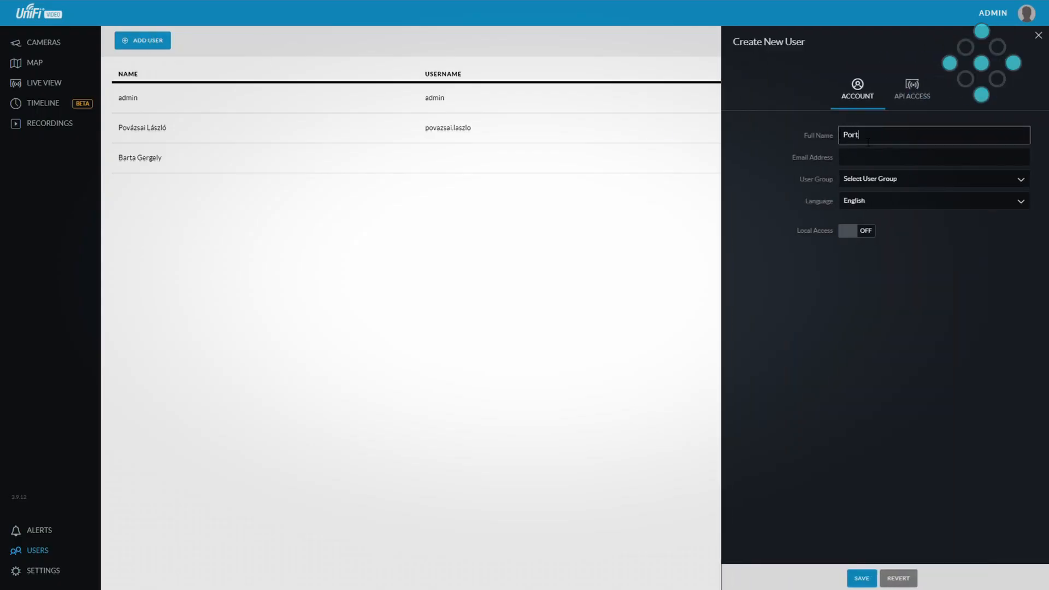
type("ás")
left_click(975, 180)
left_click(879, 208)
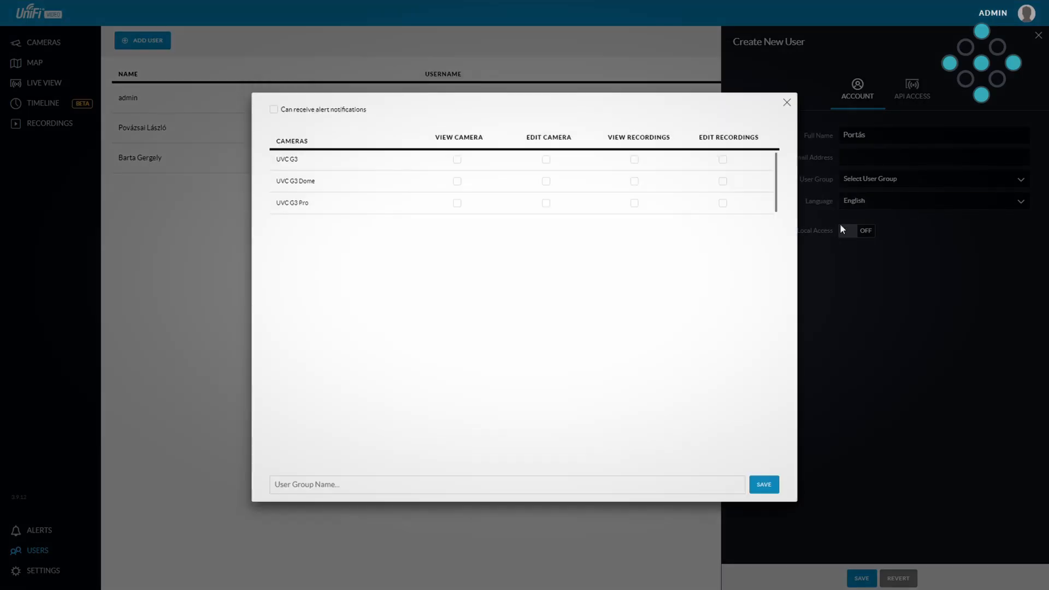
Step: Grant the new group camera and recording viewing on all three cameras, plus camera and recording editing on the UVC G3
left_click(459, 162)
left_click(457, 182)
left_click(458, 203)
left_click(552, 167)
left_click(638, 164)
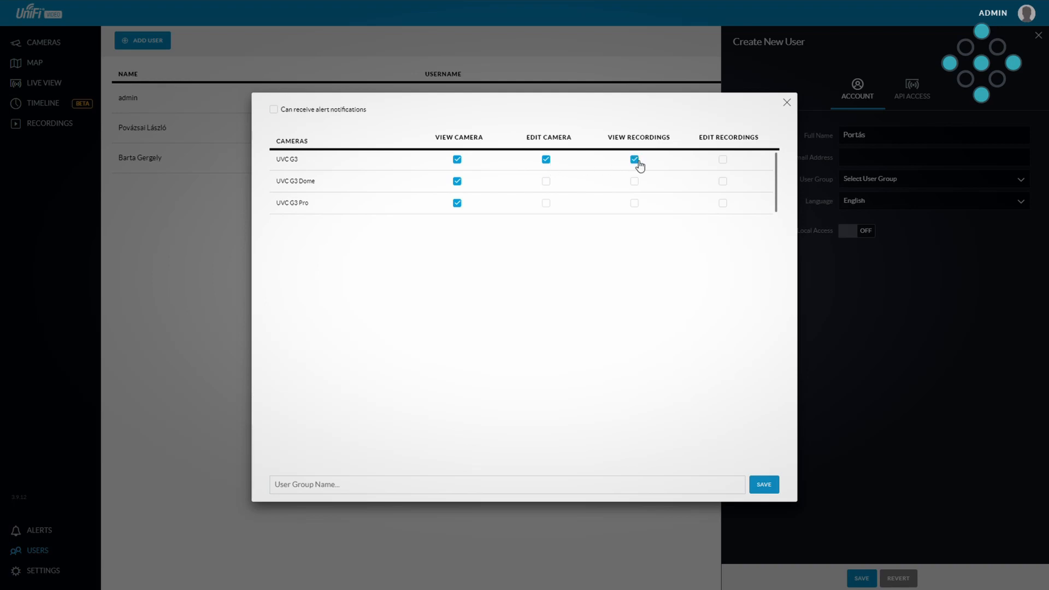
left_click(635, 204)
left_click(723, 160)
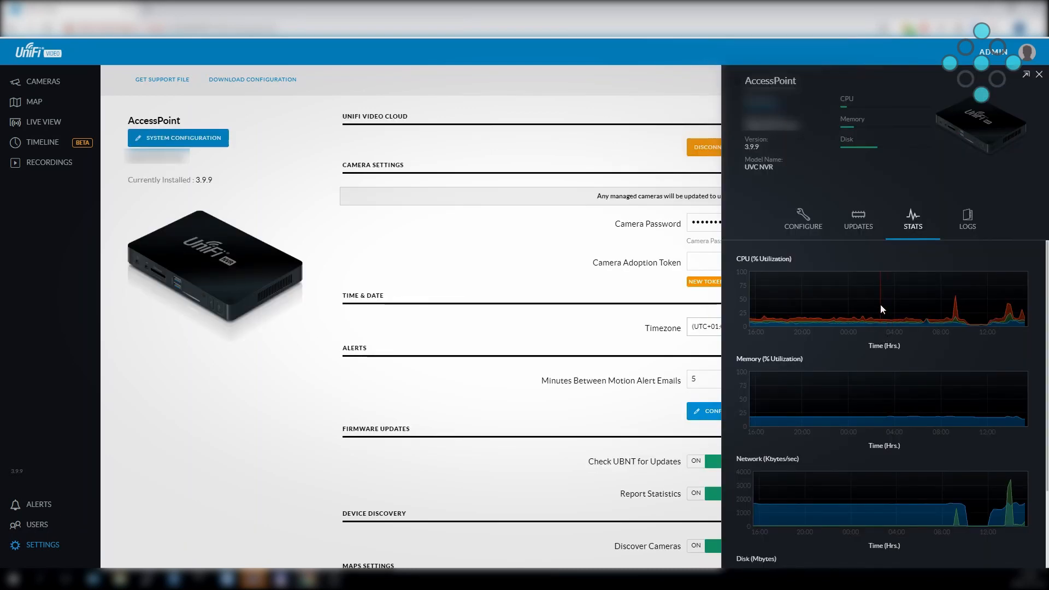
Step: Review the AccessPoint NVR's CPU, memory, network and disk statistics, and look at its logs
scroll(886, 348, "down", 2)
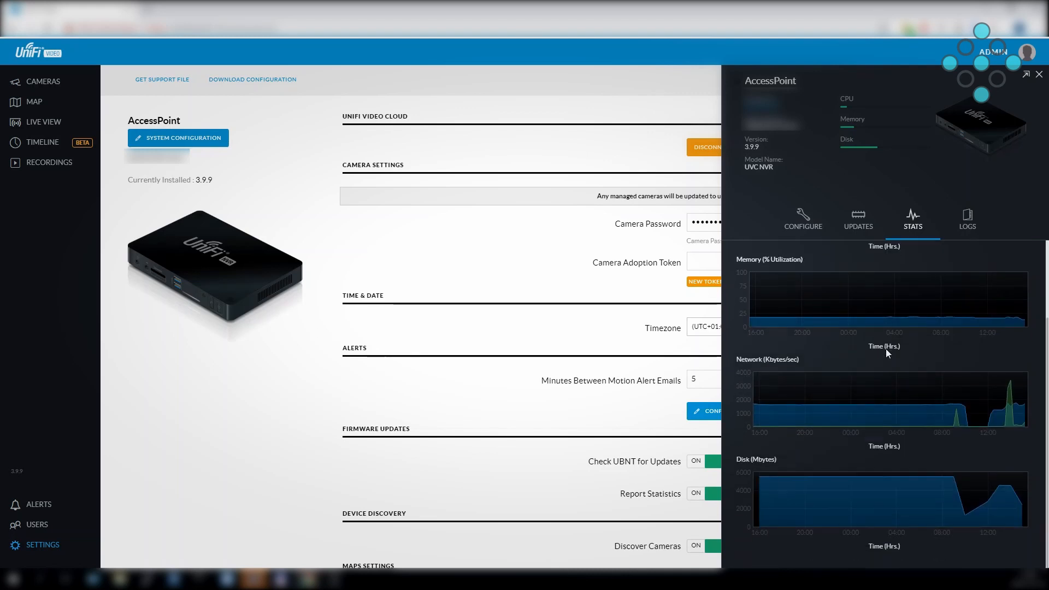
scroll(887, 349, "up", 2)
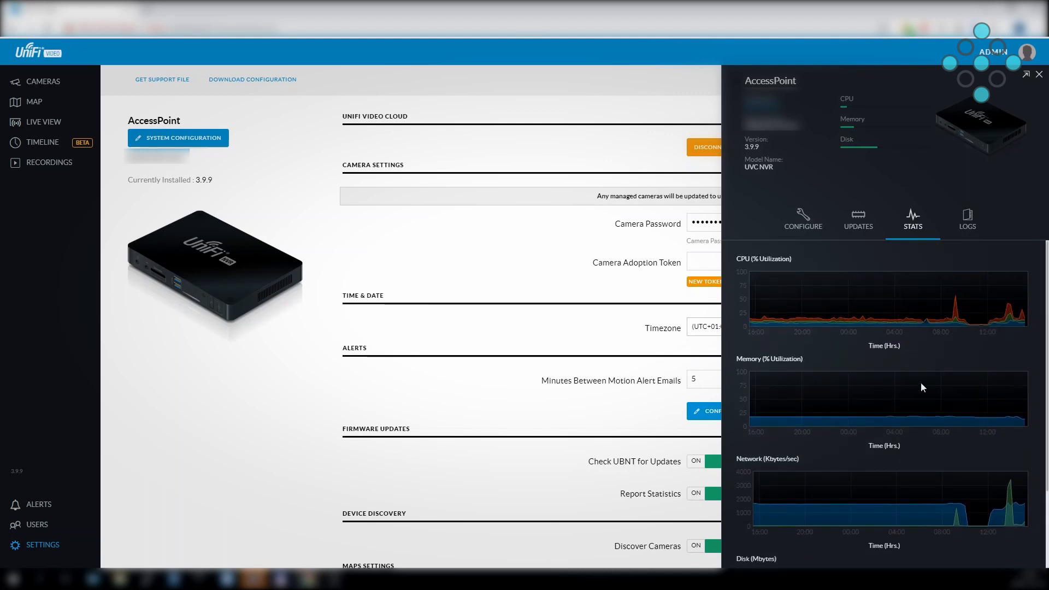
left_click(968, 219)
Step: Examine the NVR's configuration, including its name and recording path
left_click(803, 219)
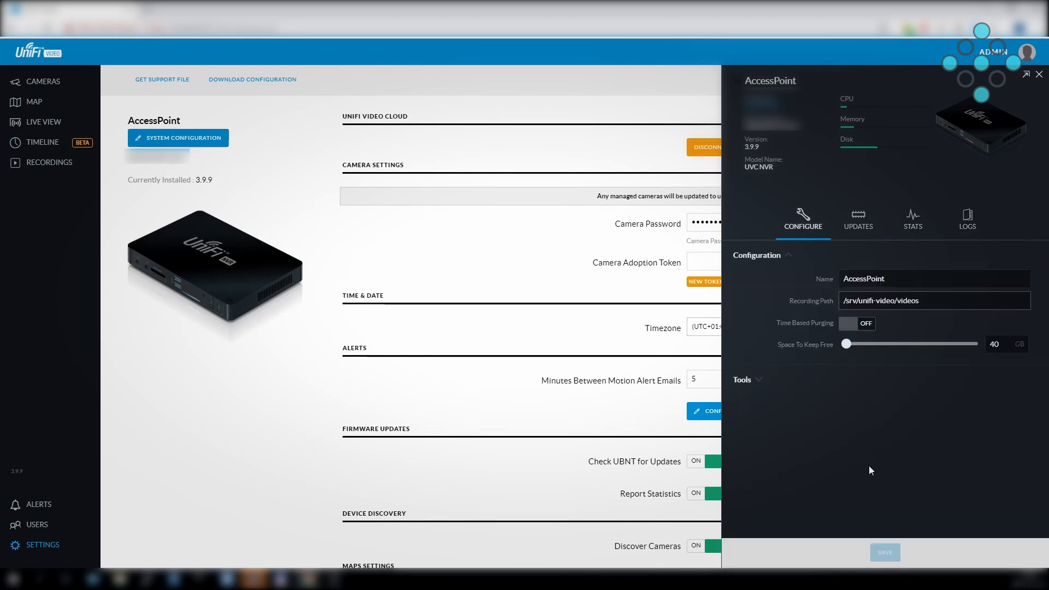
double_click(885, 279)
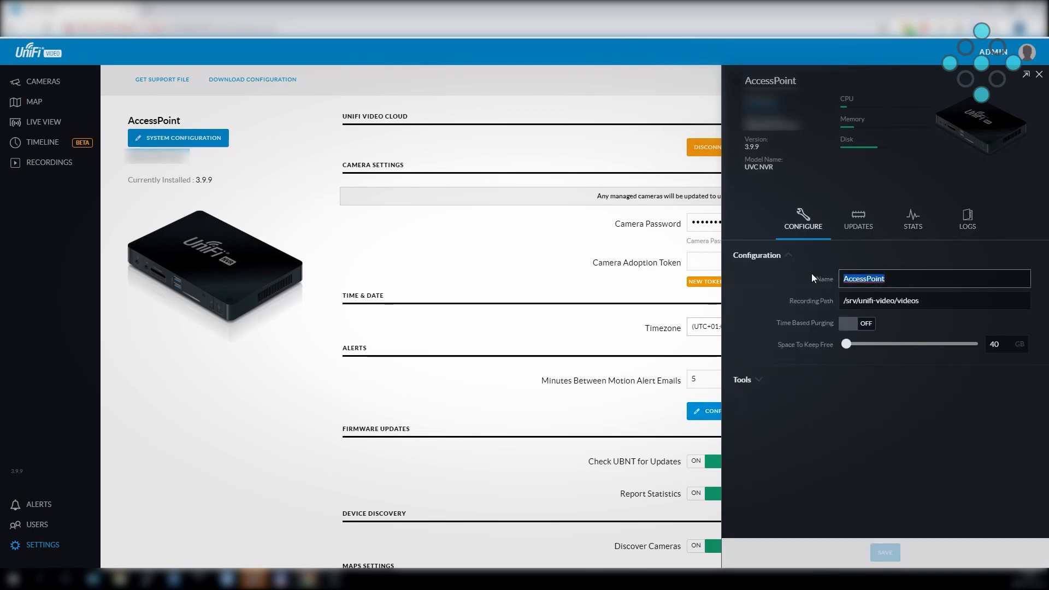
key("Tab")
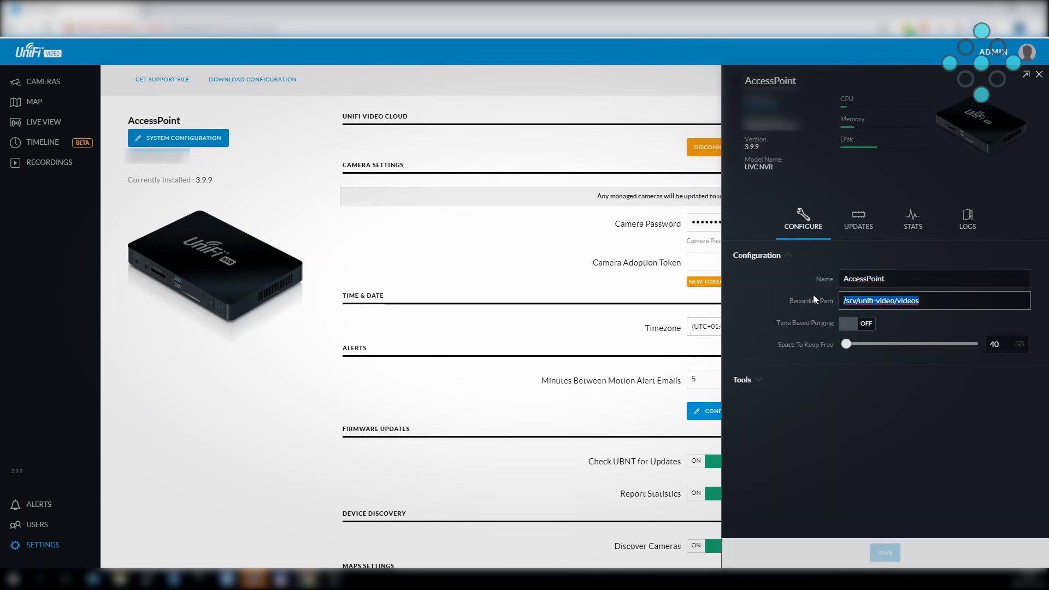
left_click(944, 301)
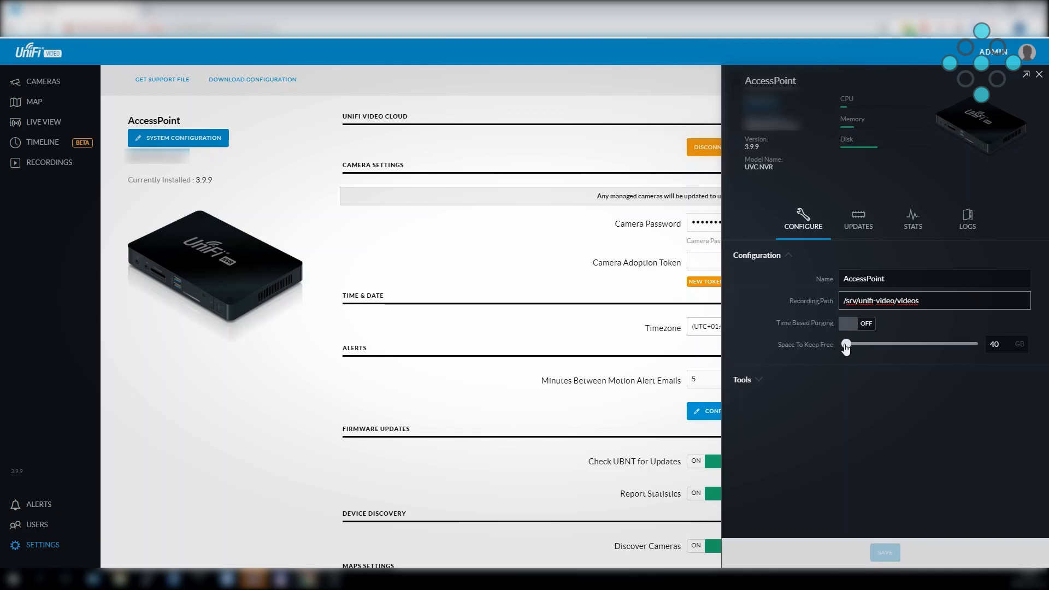
Step: Check for available NVR software updates, and return to its statistics
left_click(849, 228)
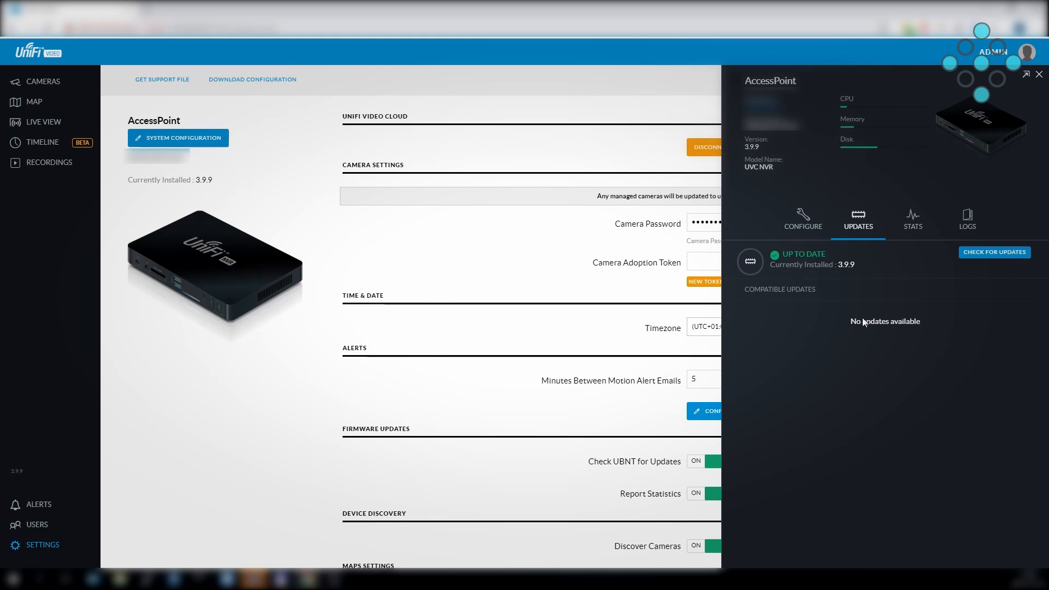
left_click(1004, 254)
left_click(911, 217)
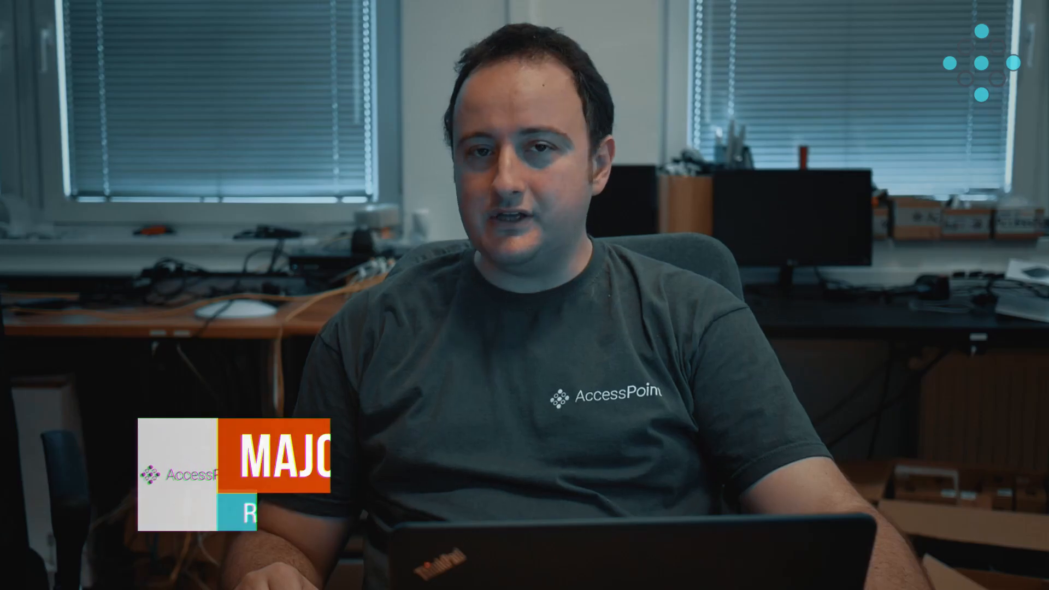